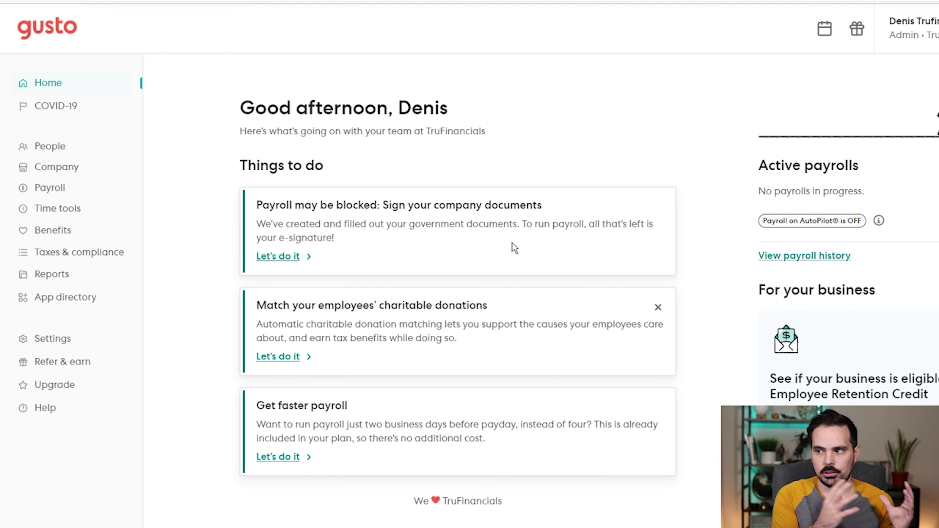
Step: Highlight the TruFinancials company name, then go to People > Team members
{"action": "left_click_drag", "start_coordinate": [426, 132], "coordinate": [492, 131]}
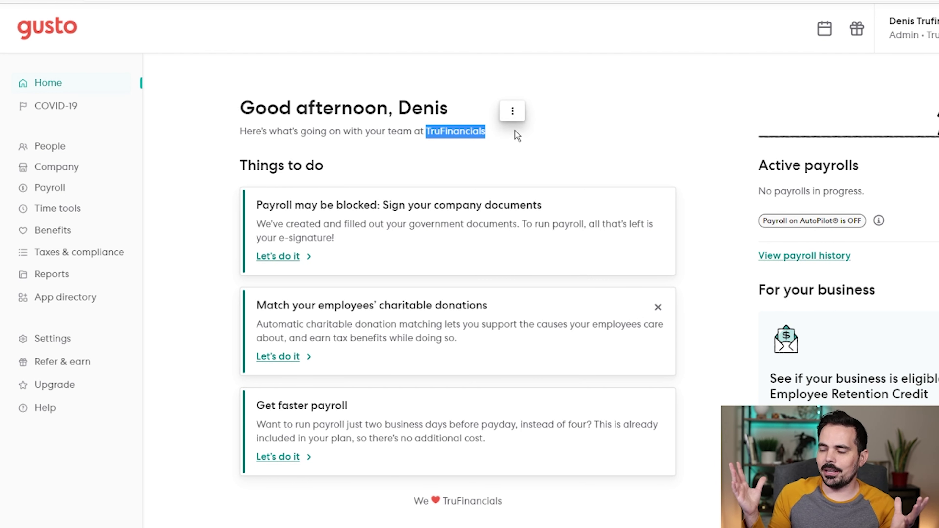
{"action": "left_click", "coordinate": [497, 177]}
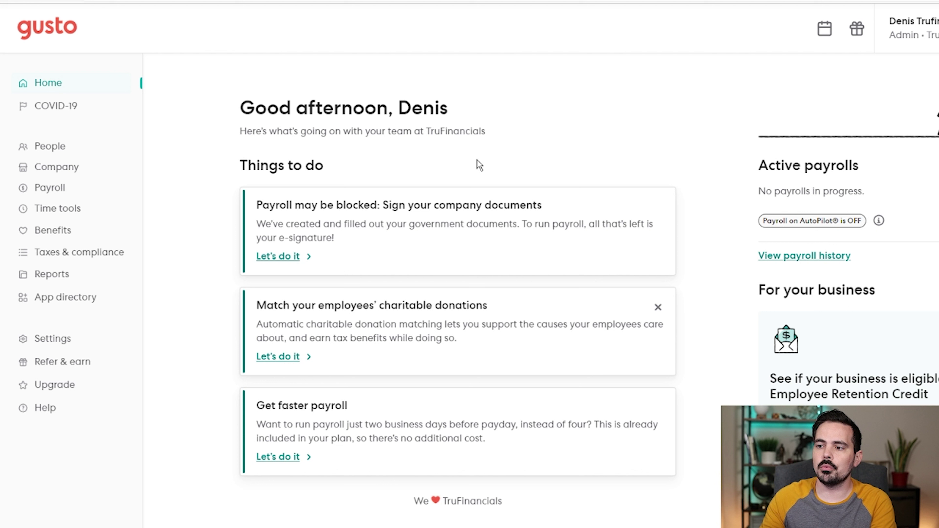
{"action": "left_click", "coordinate": [53, 149]}
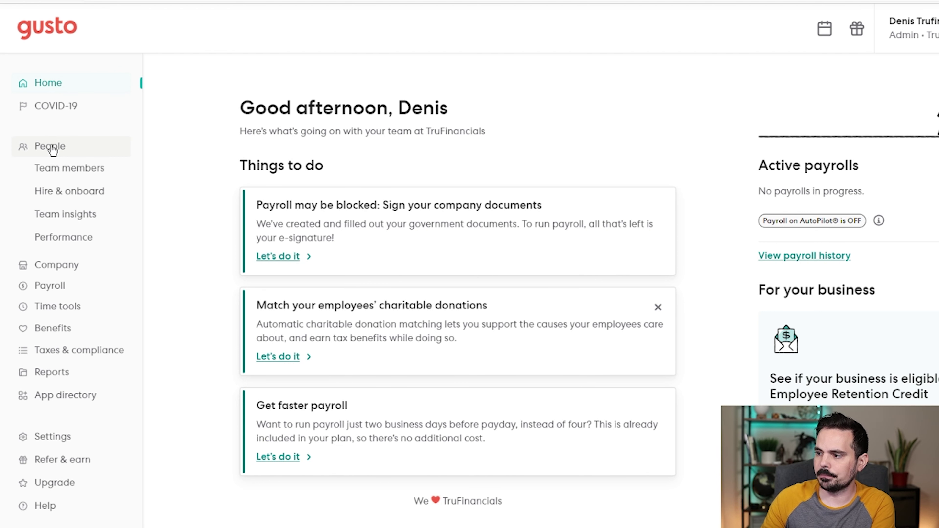
{"action": "left_click", "coordinate": [51, 176]}
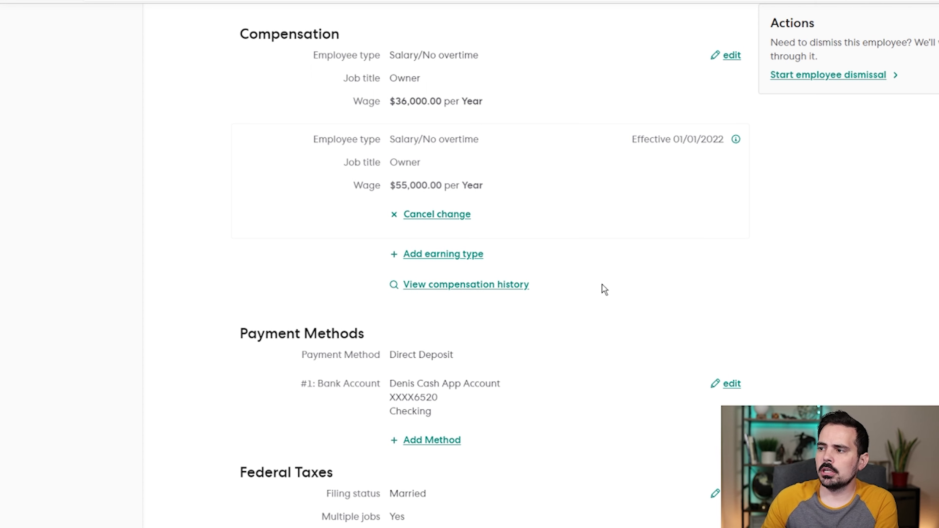
Step: Review the employee's compensation: $36,000.00 per year now, $55,000.00 from 01/01/2022
{"action": "left_click_drag", "start_coordinate": [240, 34], "coordinate": [331, 34]}
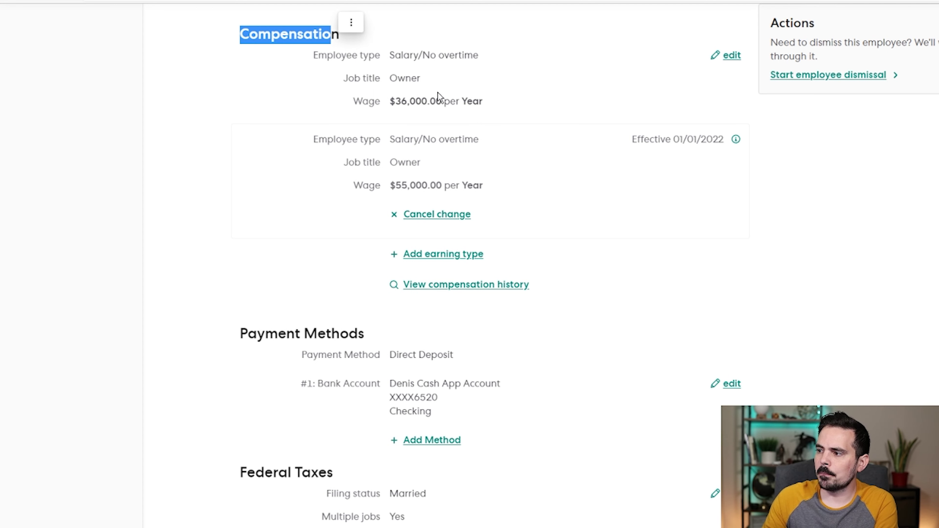
{"action": "left_click_drag", "start_coordinate": [391, 101], "coordinate": [459, 114]}
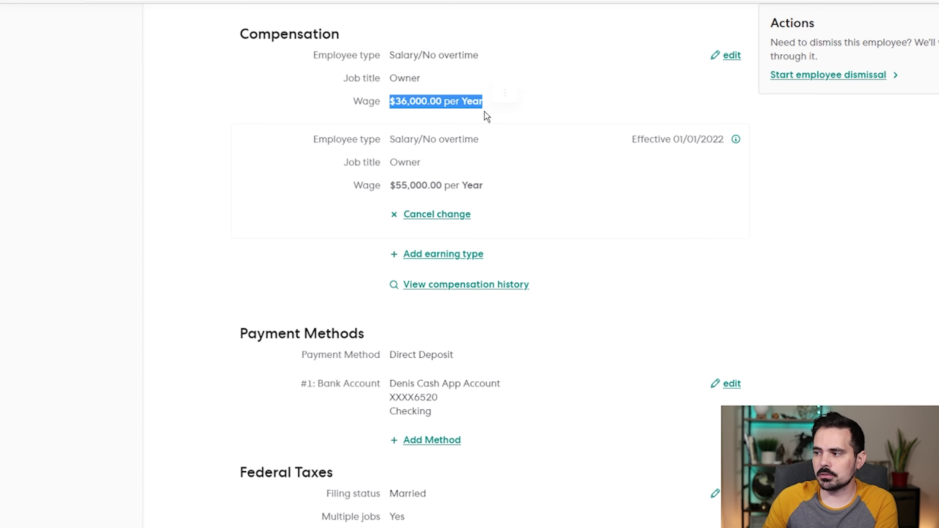
{"action": "left_click", "coordinate": [506, 99]}
{"action": "left_click", "coordinate": [284, 120]}
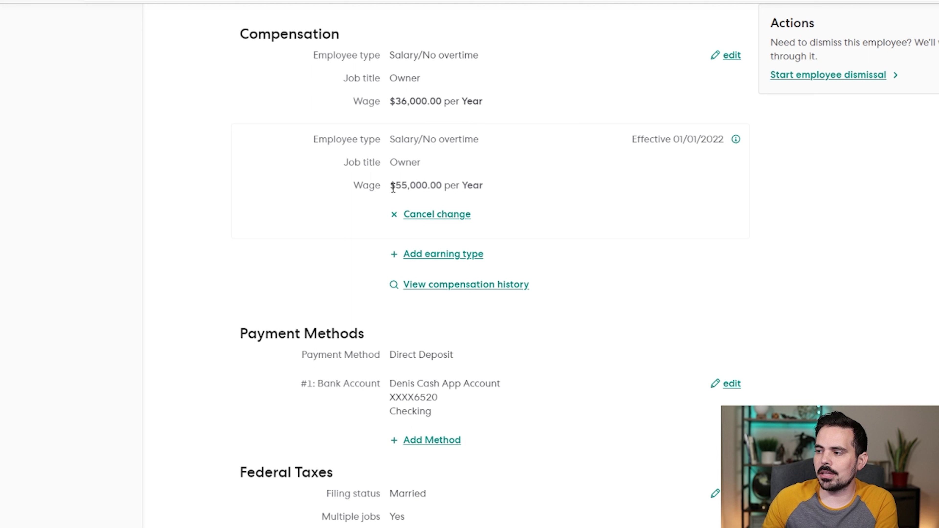
{"action": "left_click_drag", "start_coordinate": [391, 185], "coordinate": [490, 189]}
{"action": "left_click", "coordinate": [294, 187]}
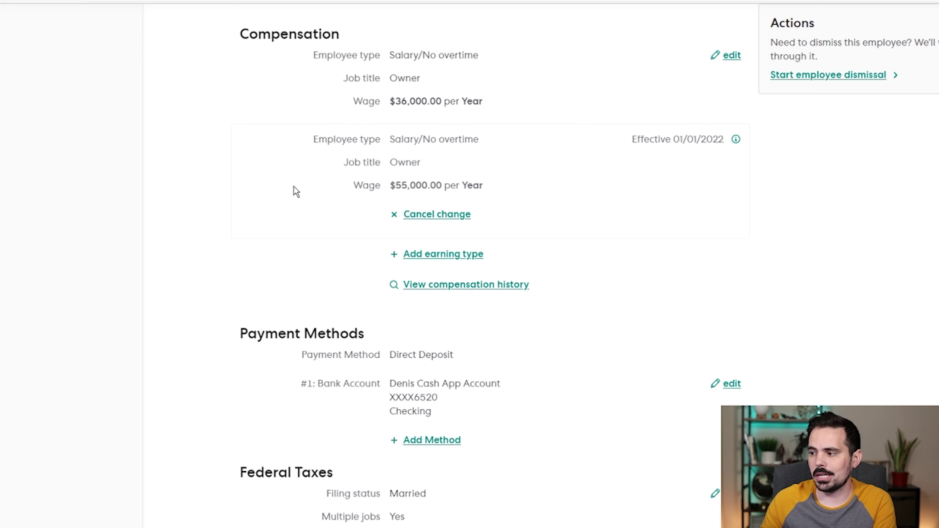
{"action": "scroll", "coordinate": [353, 315], "scroll_direction": "down", "scroll_amount": 6}
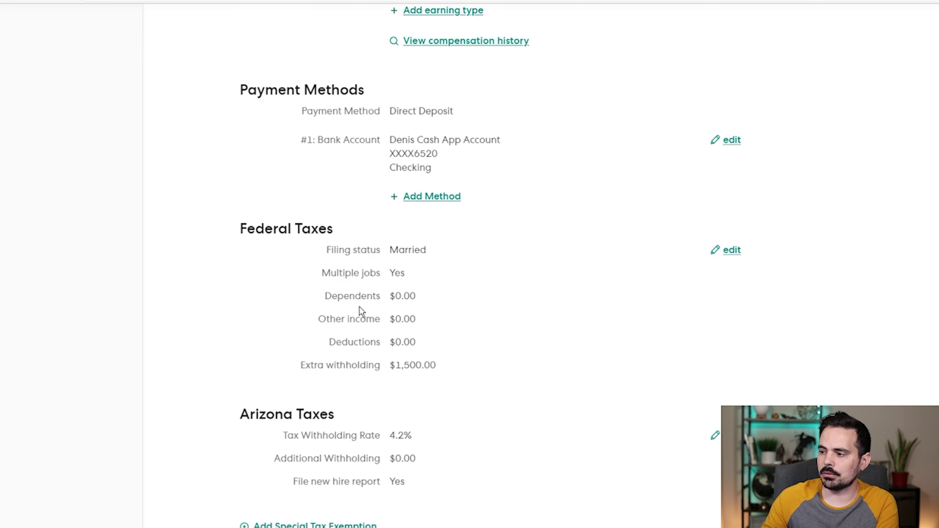
{"action": "scroll", "coordinate": [222, 248], "scroll_direction": "down", "scroll_amount": 2}
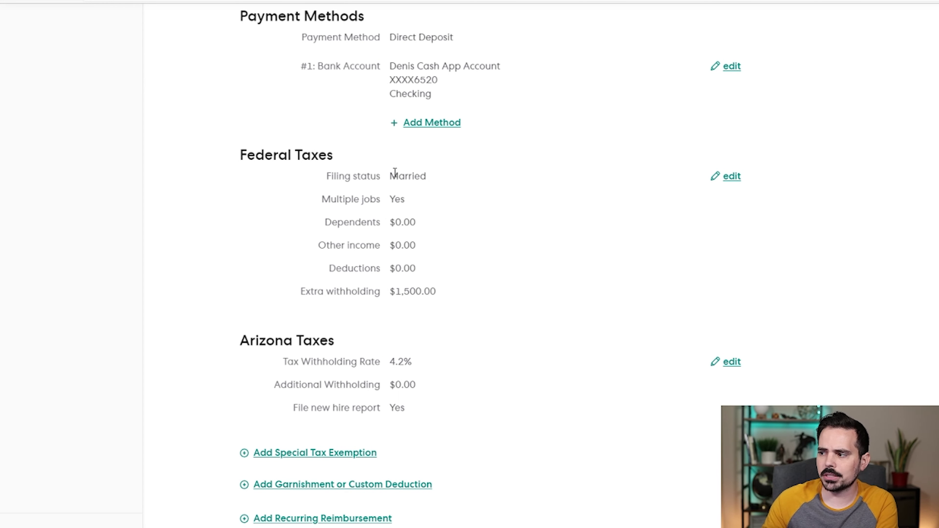
{"action": "left_click_drag", "start_coordinate": [391, 176], "coordinate": [391, 206]}
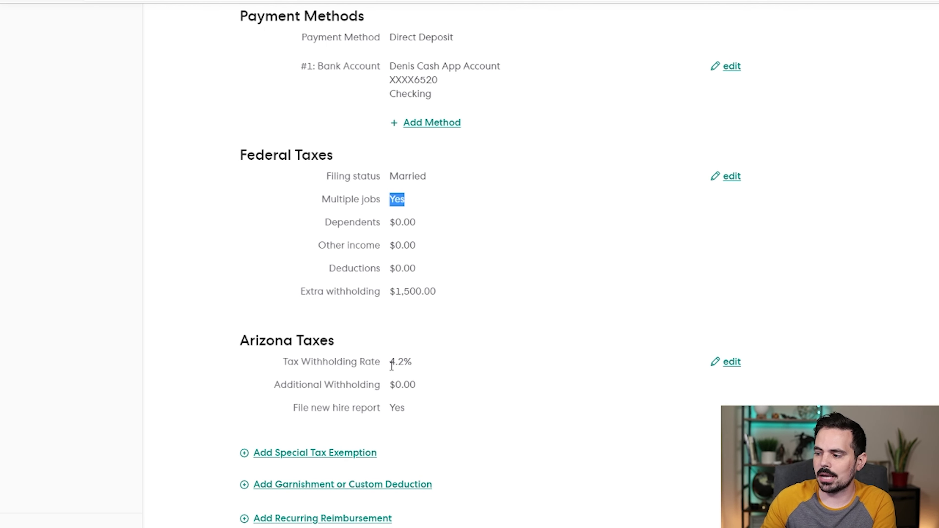
{"action": "left_click_drag", "start_coordinate": [390, 366], "coordinate": [417, 365]}
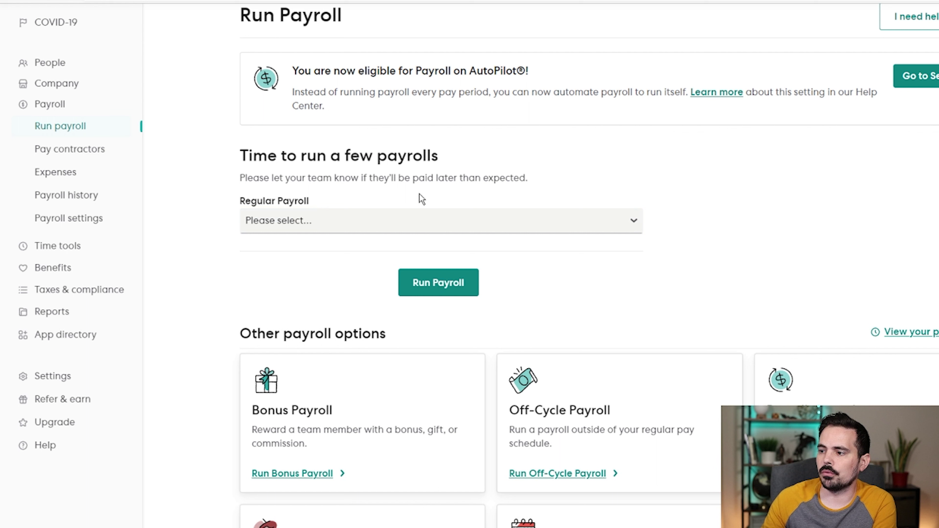
Step: Check the regular payroll periods without choosing one, then scroll to the other payroll options
{"action": "left_click", "coordinate": [371, 220]}
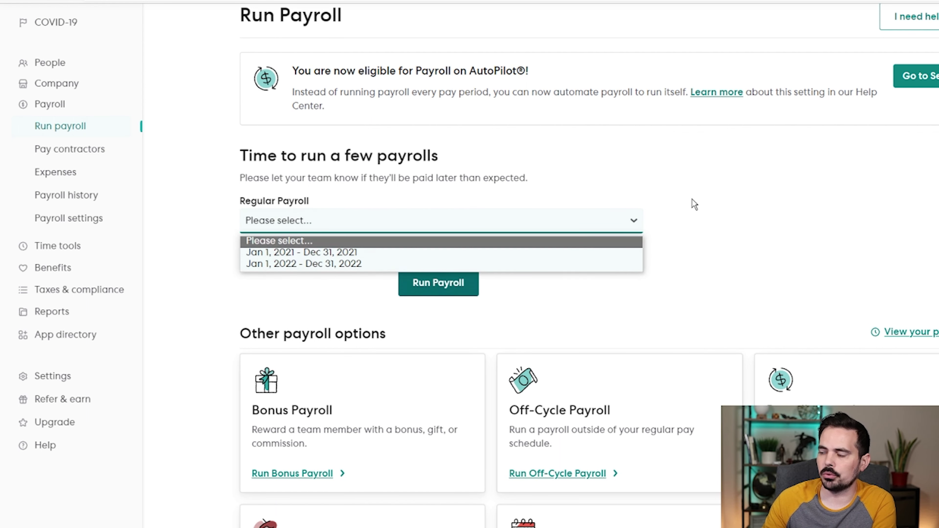
{"action": "left_click", "coordinate": [703, 194]}
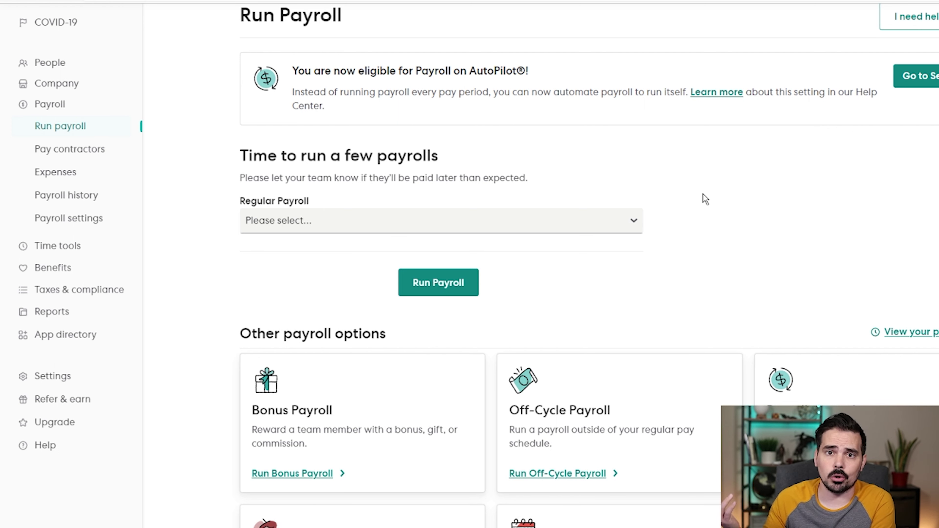
{"action": "scroll", "coordinate": [544, 251], "scroll_direction": "down", "scroll_amount": 2}
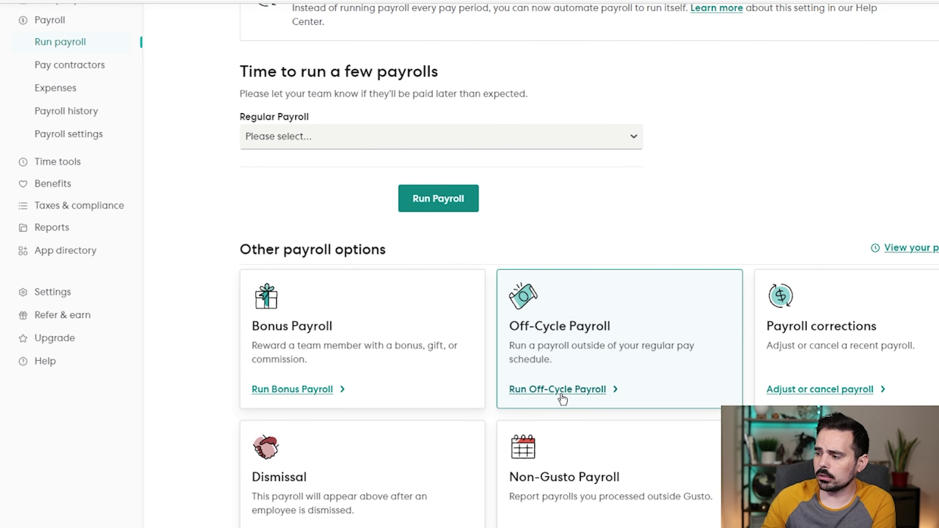
Step: Start an off-cycle payroll with a work period of 01/01/2022 to 03/31/2022
{"action": "left_click", "coordinate": [535, 397]}
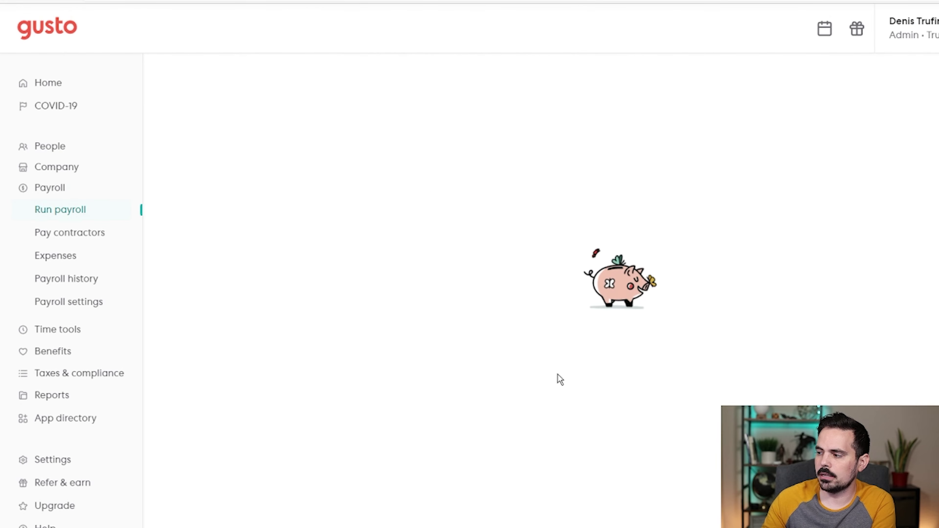
{"action": "scroll", "coordinate": [590, 296], "scroll_direction": "down", "scroll_amount": 4}
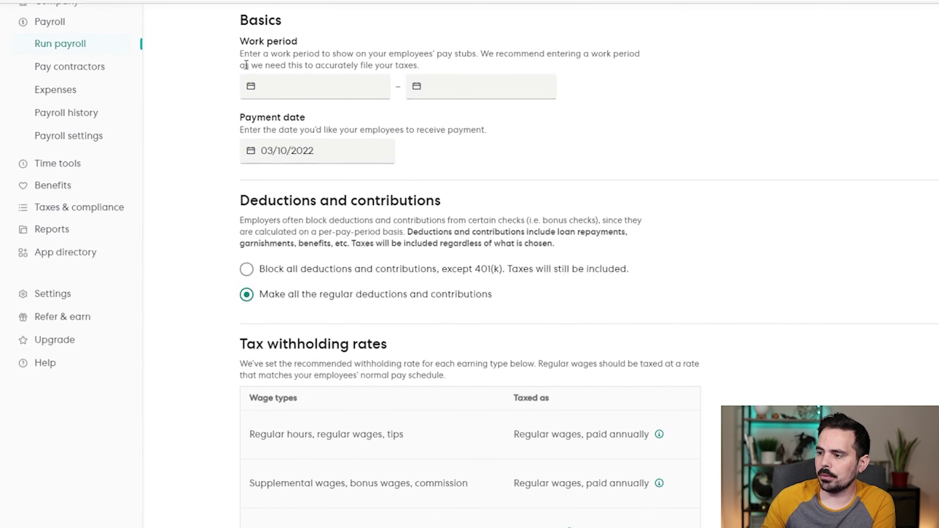
{"action": "left_click", "coordinate": [289, 82]}
{"action": "left_click", "coordinate": [289, 147]}
{"action": "left_click", "coordinate": [266, 182]}
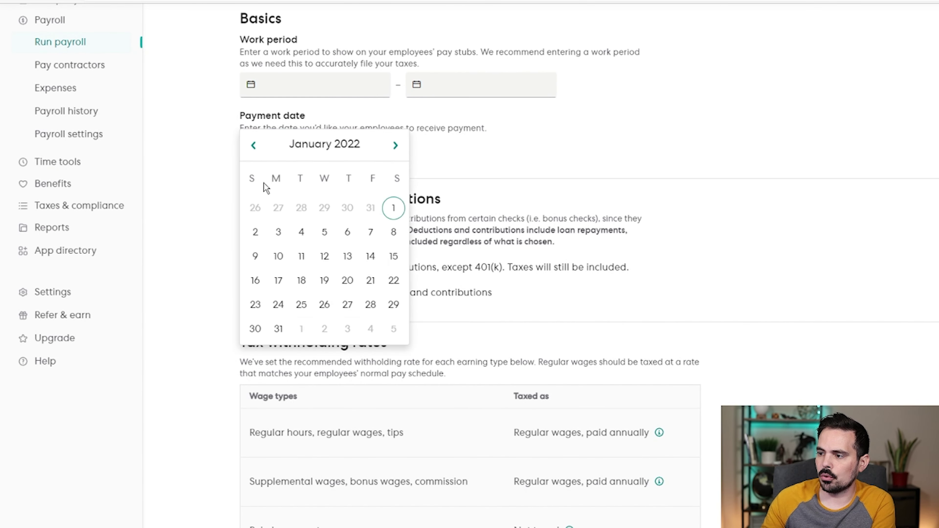
{"action": "left_click", "coordinate": [396, 208]}
{"action": "left_click", "coordinate": [458, 81]}
{"action": "left_click", "coordinate": [495, 144]}
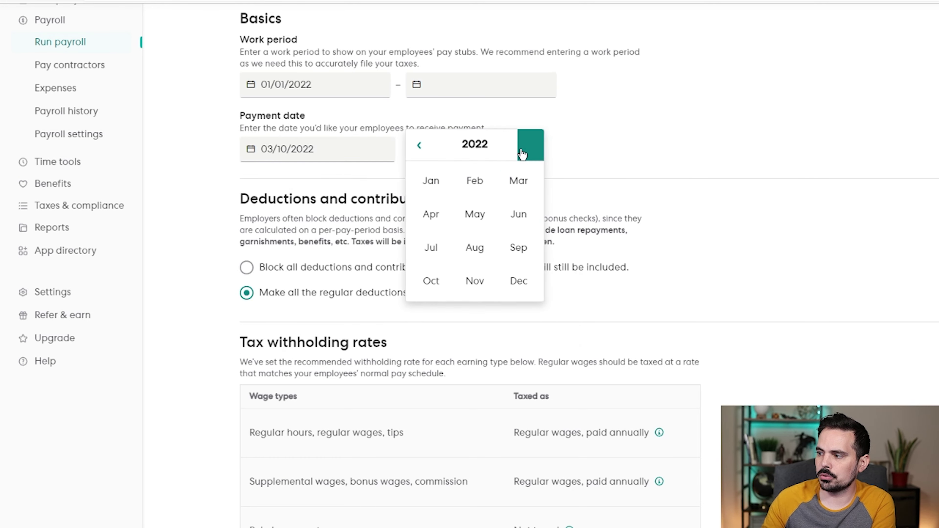
{"action": "left_click", "coordinate": [518, 181]}
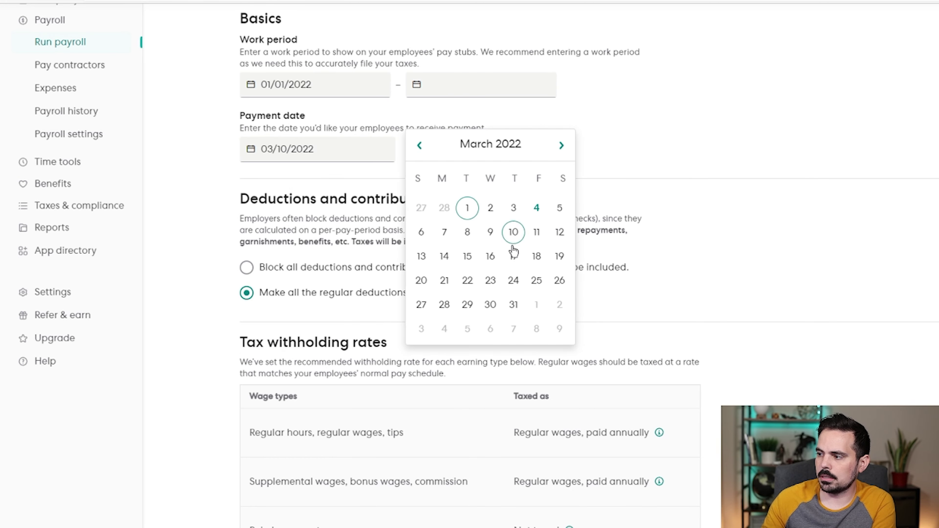
{"action": "left_click", "coordinate": [513, 310]}
Step: Set the payment date to 03/04/2022 and dismiss the late-taxes warning
{"action": "scroll", "coordinate": [573, 207], "scroll_direction": "up", "scroll_amount": 5}
{"action": "scroll", "coordinate": [572, 208], "scroll_direction": "down", "scroll_amount": 5}
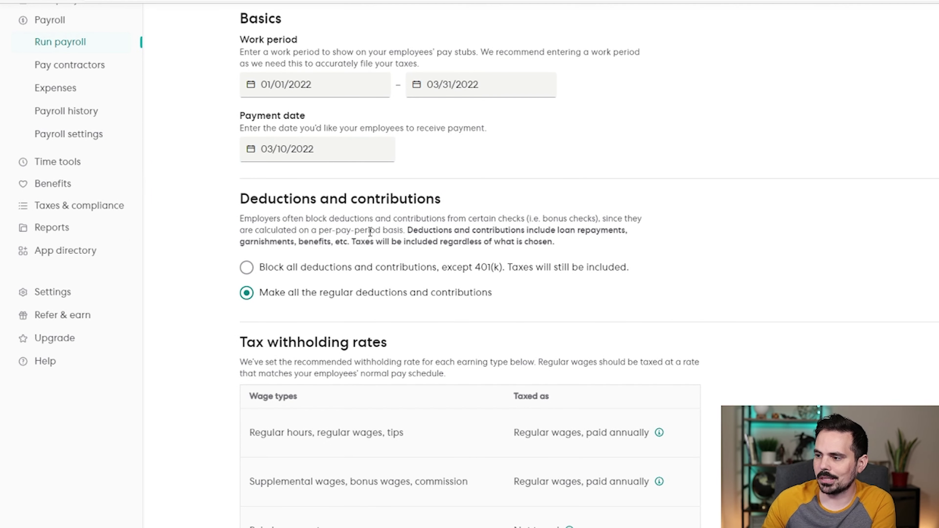
{"action": "left_click", "coordinate": [315, 150]}
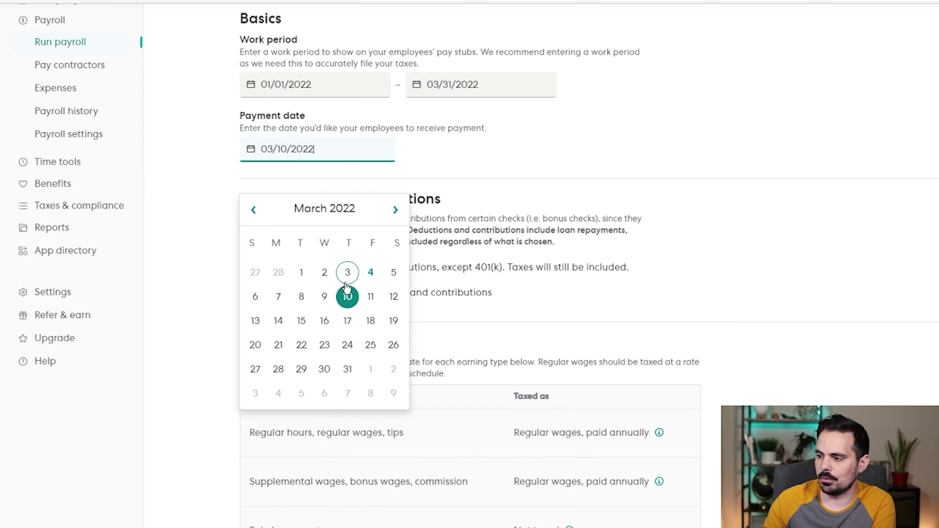
{"action": "left_click", "coordinate": [369, 272]}
{"action": "key", "text": "Escape"}
{"action": "scroll", "coordinate": [308, 143], "scroll_direction": "down", "scroll_amount": 3}
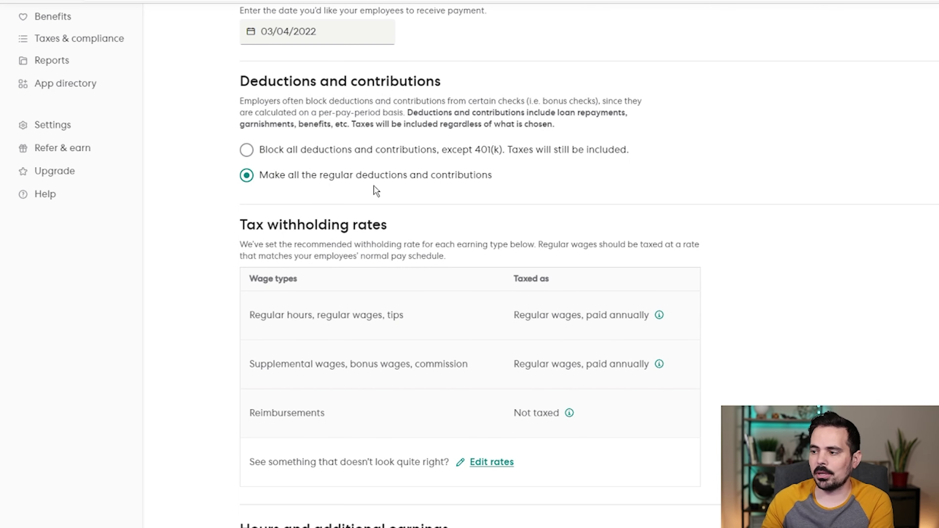
Step: Compute 55000/4 = 13,750 in Calculator, the quarterly share of the $55,000 salary
{"action": "scroll", "coordinate": [374, 188], "scroll_direction": "down", "scroll_amount": 6}
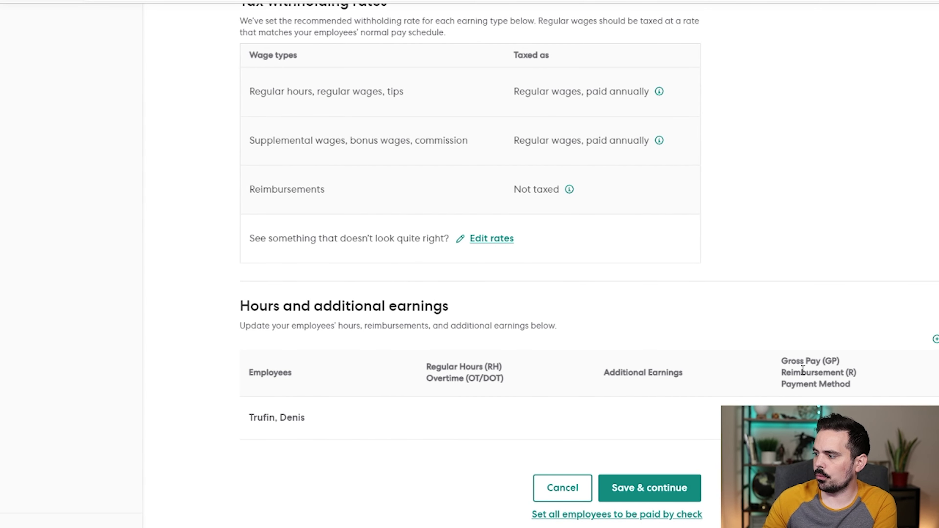
{"action": "scroll", "coordinate": [470, 259], "scroll_direction": "down", "scroll_amount": 2}
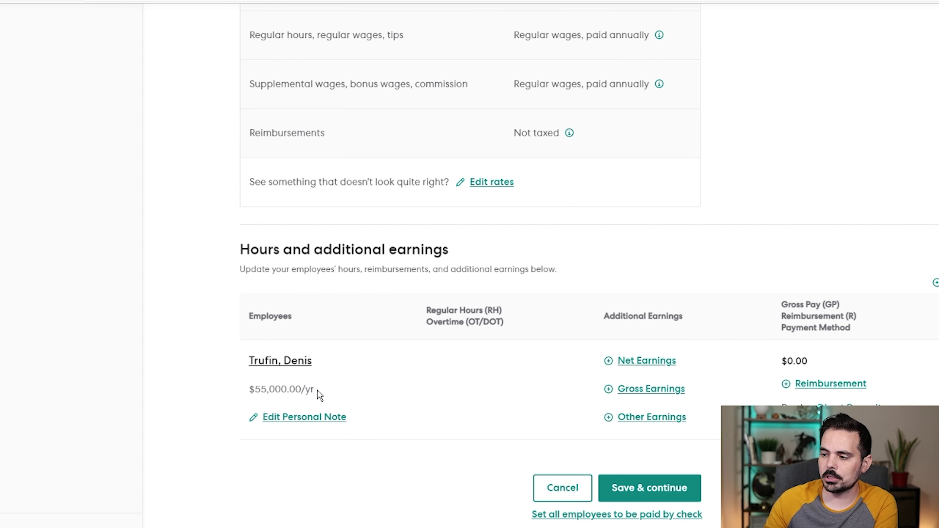
{"action": "left_click_drag", "start_coordinate": [318, 391], "coordinate": [247, 393]}
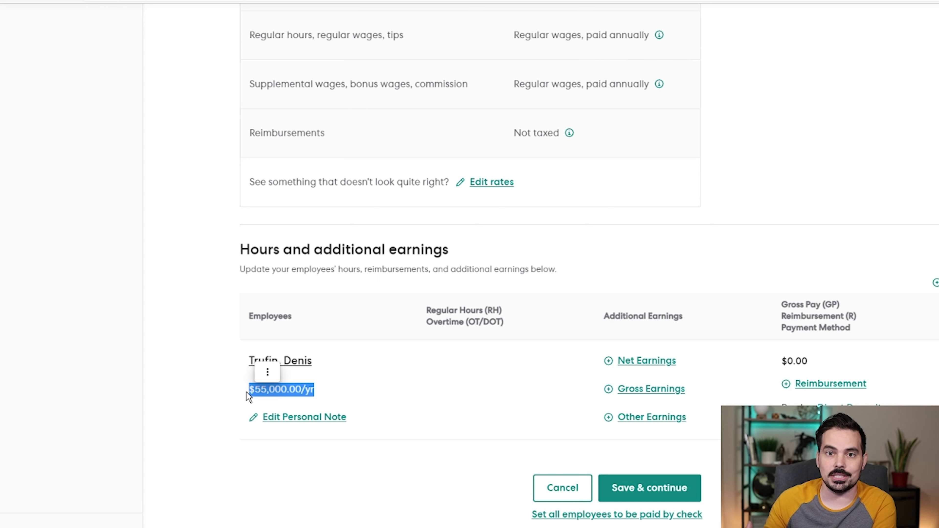
{"action": "left_click", "coordinate": [506, 381]}
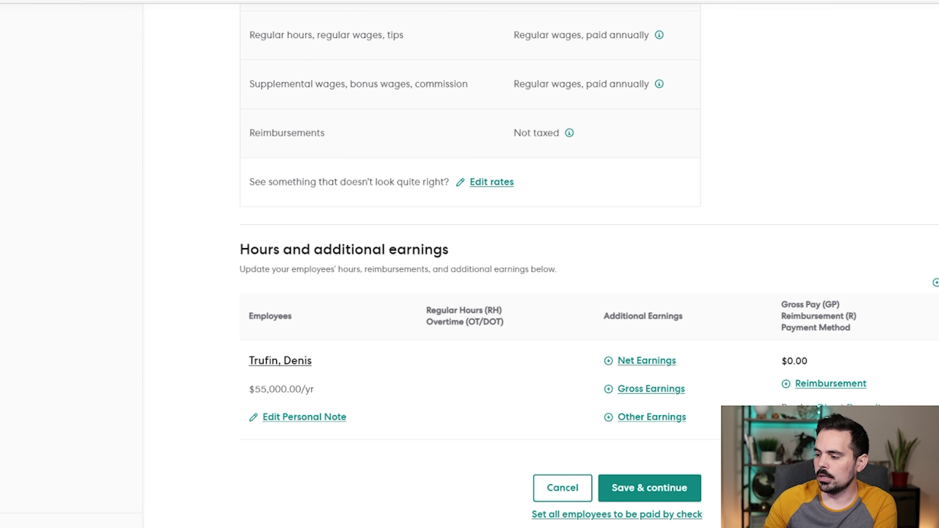
{"action": "left_click_drag", "start_coordinate": [647, 430], "coordinate": [670, 194]}
{"action": "type", "text": "550000"}
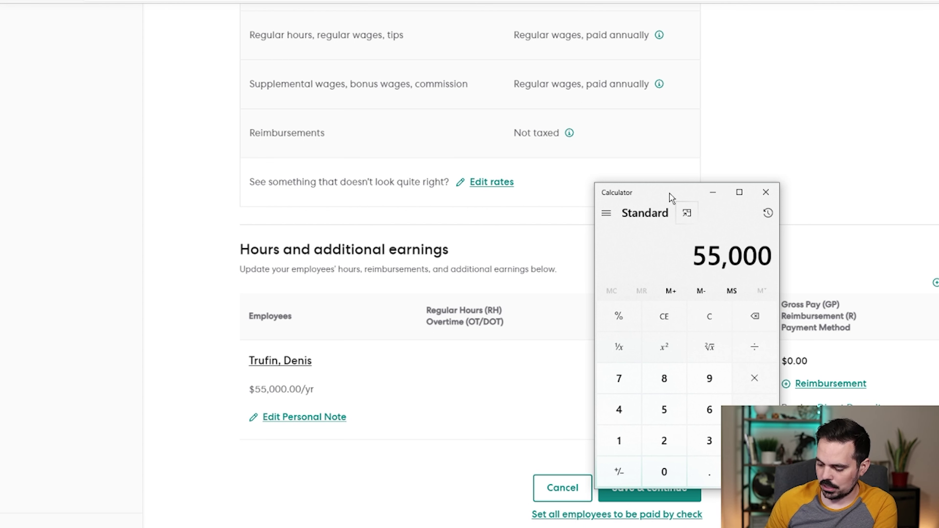
{"action": "type", "text": "/4"}
{"action": "key", "text": "Return"}
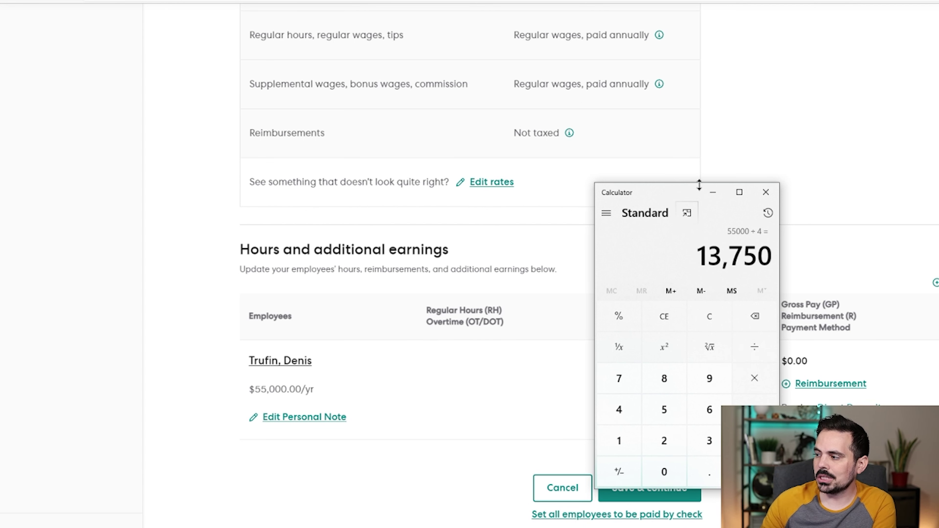
{"action": "left_click_drag", "start_coordinate": [692, 192], "coordinate": [446, 265]}
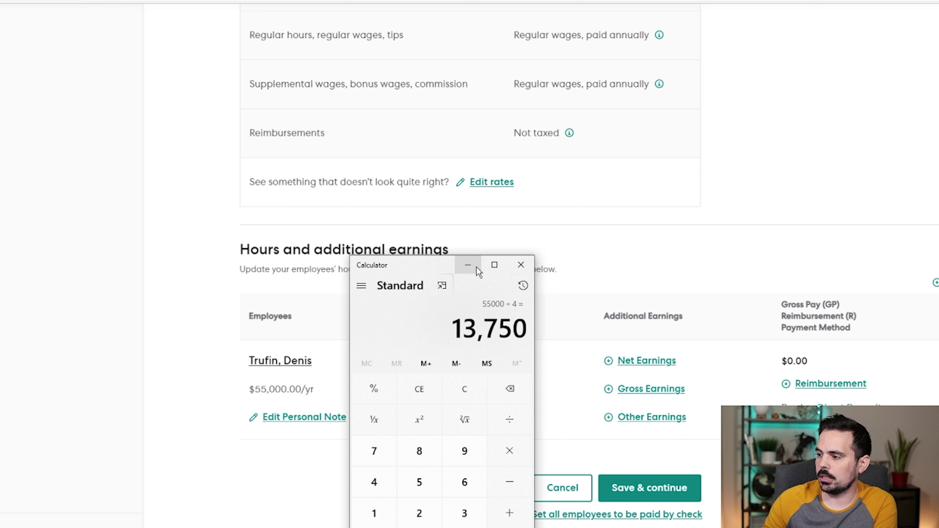
Step: Enter 13750 as the employee's Gross Earnings, bringing gross pay to $13,750.00
{"action": "left_click", "coordinate": [467, 265]}
{"action": "left_click", "coordinate": [651, 389]}
{"action": "left_click", "coordinate": [656, 386]}
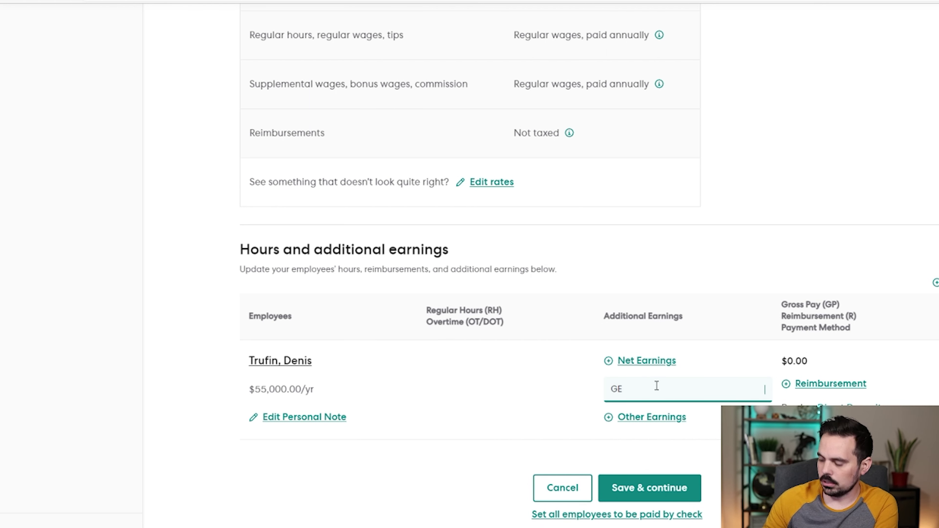
{"action": "type", "text": "13750"}
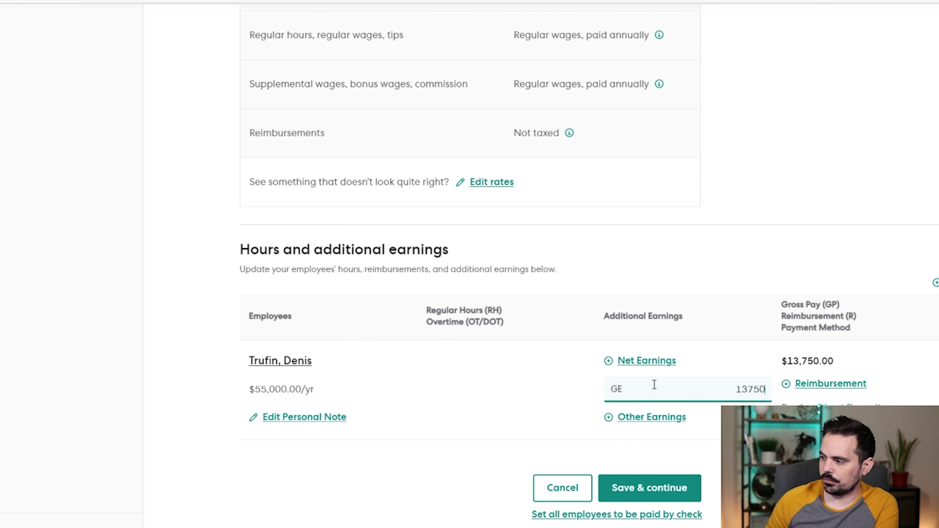
{"action": "left_click", "coordinate": [731, 296]}
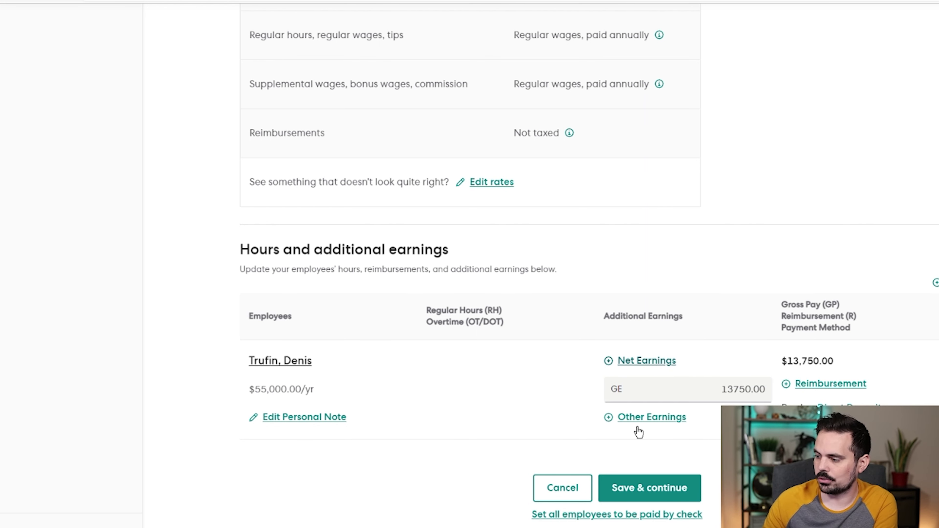
Step: Save the earnings and change the payment date to March 10, 2022
{"action": "left_click", "coordinate": [642, 494]}
{"action": "left_click", "coordinate": [326, 371]}
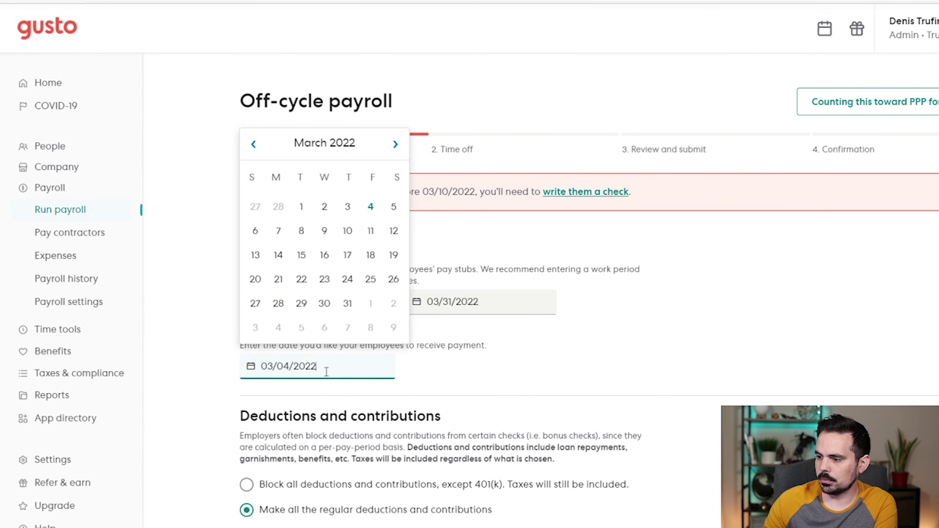
{"action": "left_click", "coordinate": [347, 230]}
{"action": "scroll", "coordinate": [684, 469], "scroll_direction": "down", "scroll_amount": 10}
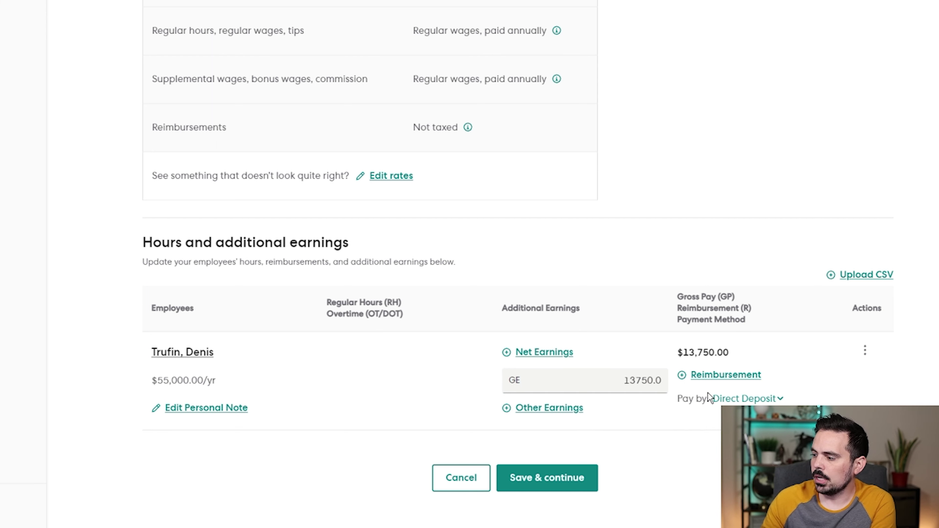
Step: Change the employee's payment method from Direct Deposit to Check and save
{"action": "left_click", "coordinate": [778, 400]}
{"action": "left_click", "coordinate": [718, 413]}
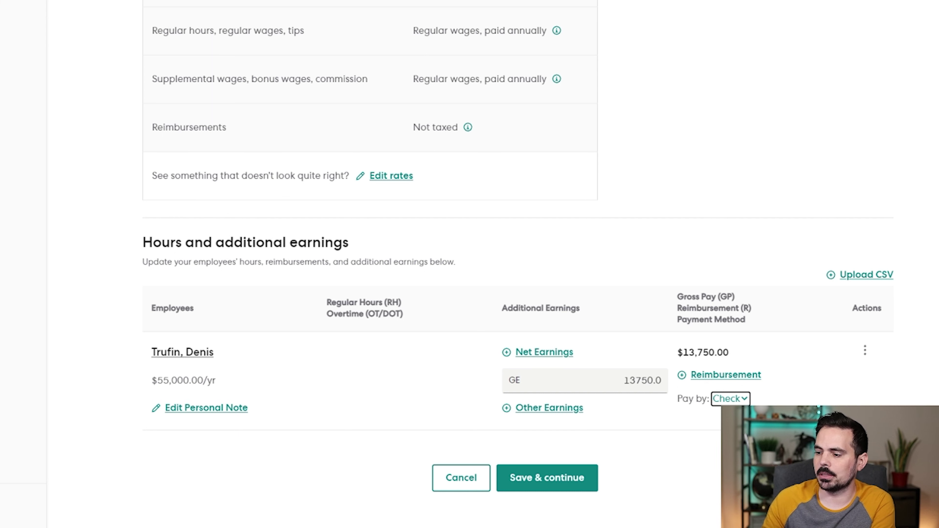
{"action": "left_click", "coordinate": [643, 448]}
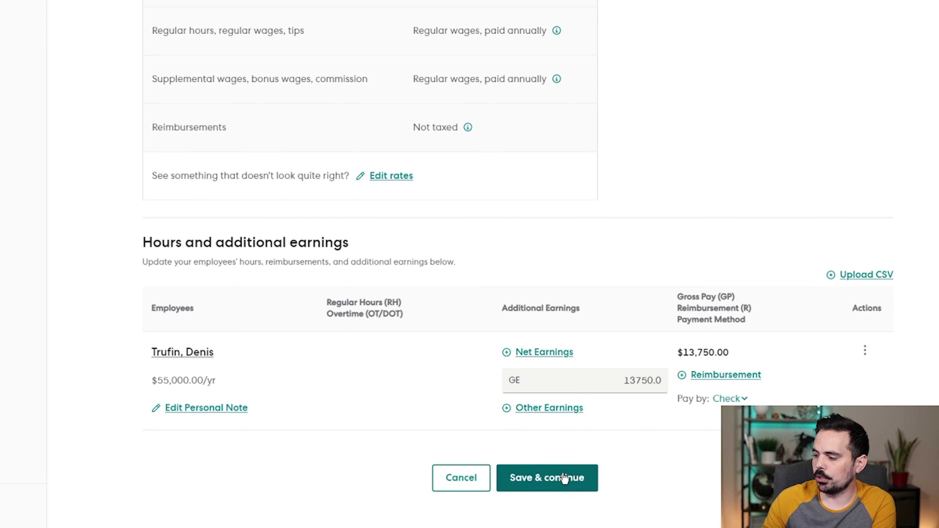
{"action": "left_click", "coordinate": [539, 478]}
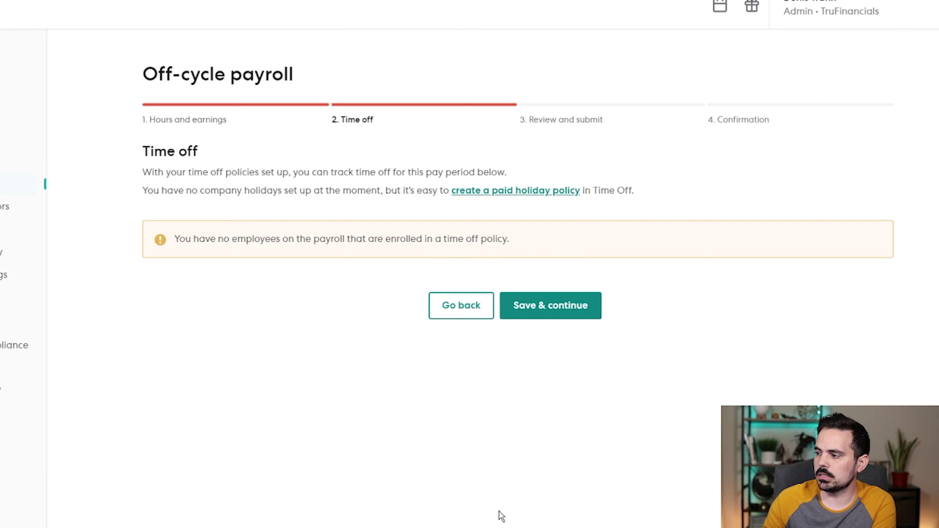
Step: Pass Time off and review the $14,983.88 total payroll, $4,443.26 debit and pay dates
{"action": "left_click", "coordinate": [542, 310]}
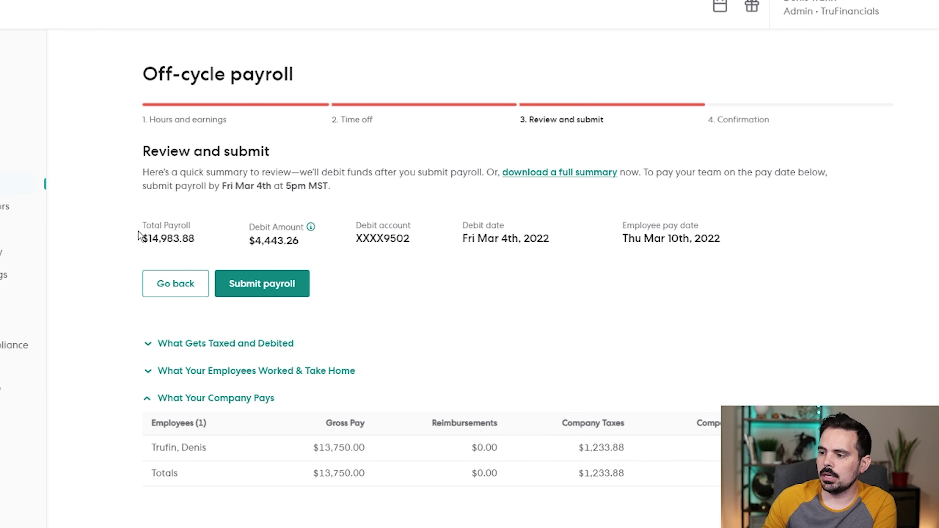
{"action": "left_click_drag", "start_coordinate": [140, 234], "coordinate": [233, 244]}
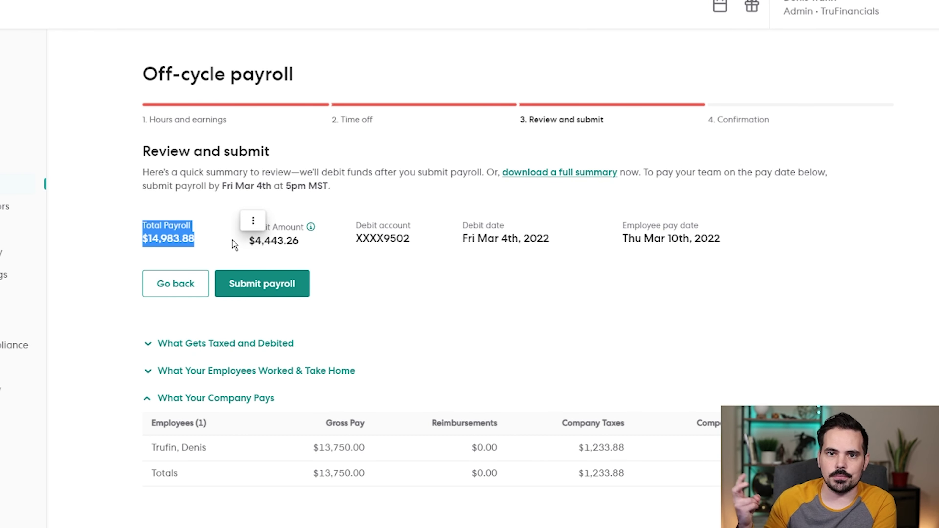
{"action": "left_click_drag", "start_coordinate": [240, 241], "coordinate": [314, 251]}
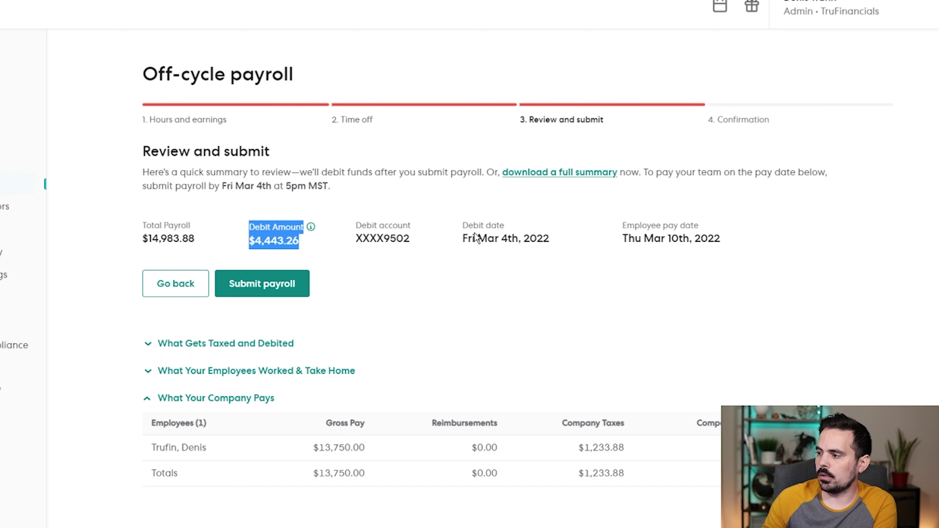
{"action": "left_click_drag", "start_coordinate": [476, 239], "coordinate": [716, 241]}
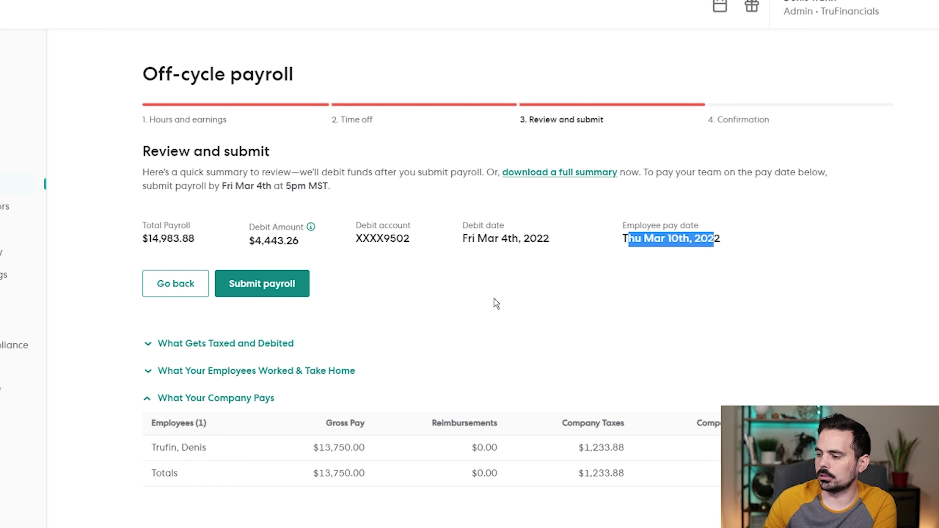
{"action": "scroll", "coordinate": [497, 303], "scroll_direction": "down", "scroll_amount": 1}
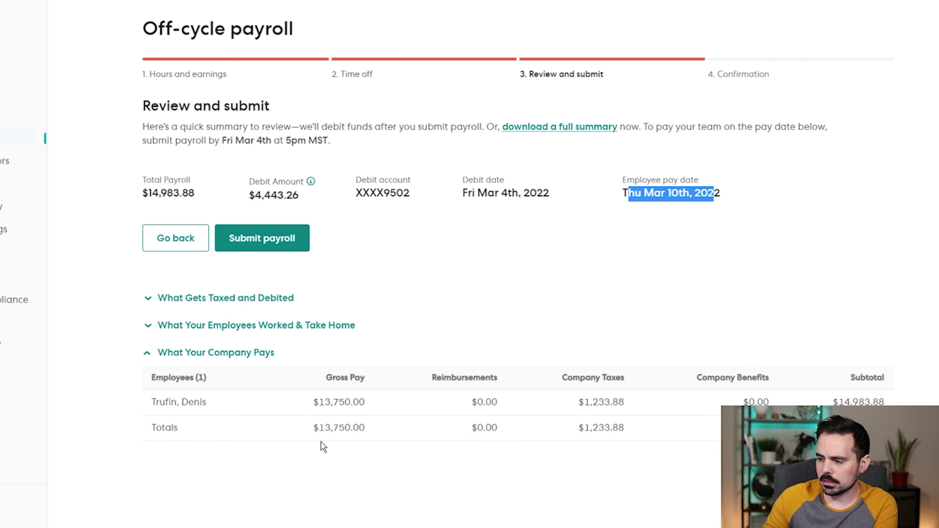
Step: Expand What Gets Taxed and Debited and review the employee taxes totalling $3,209.38
{"action": "left_click", "coordinate": [149, 300]}
{"action": "scroll", "coordinate": [635, 337], "scroll_direction": "down", "scroll_amount": 5}
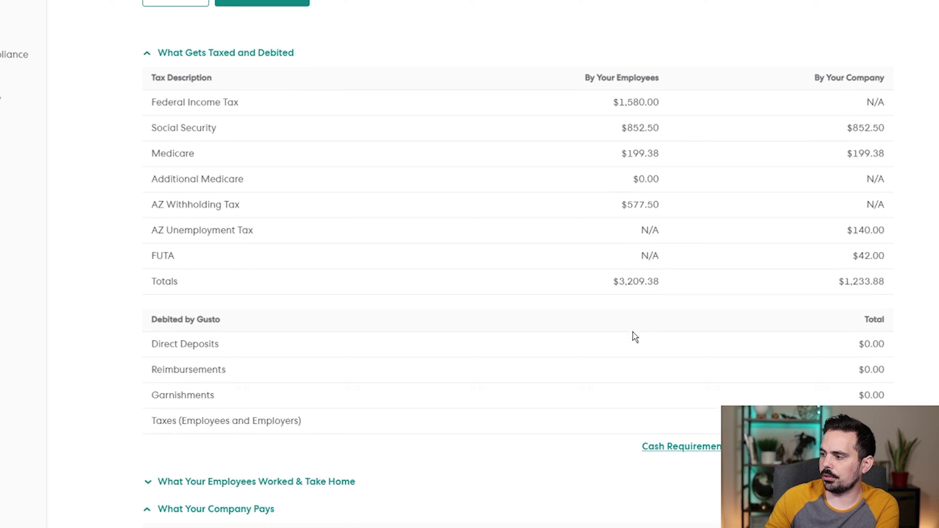
{"action": "scroll", "coordinate": [636, 337], "scroll_direction": "up", "scroll_amount": 2}
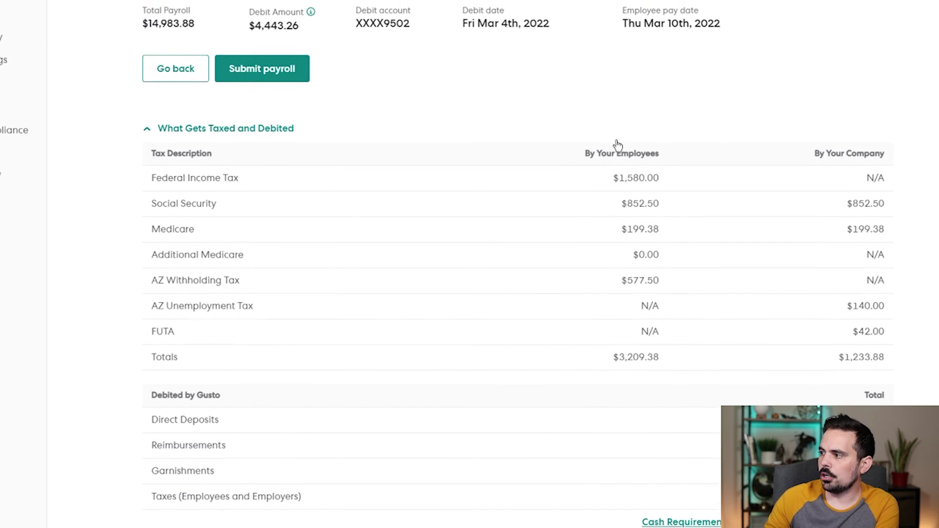
{"action": "double_click", "coordinate": [657, 181]}
{"action": "left_click_drag", "start_coordinate": [673, 219], "coordinate": [610, 217]}
{"action": "left_click_drag", "start_coordinate": [671, 237], "coordinate": [613, 241]}
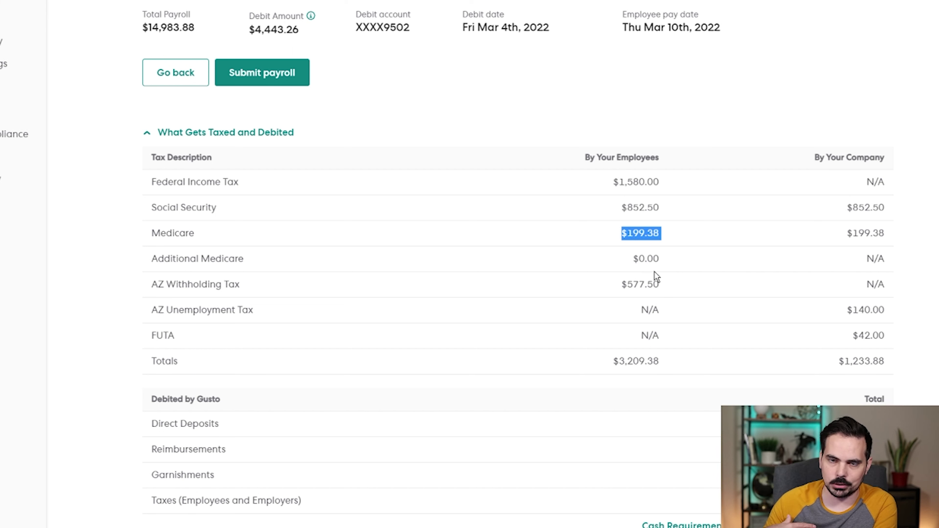
{"action": "left_click_drag", "start_coordinate": [613, 181], "coordinate": [622, 208]}
{"action": "left_click_drag", "start_coordinate": [662, 233], "coordinate": [613, 235]}
{"action": "left_click_drag", "start_coordinate": [660, 287], "coordinate": [602, 296]}
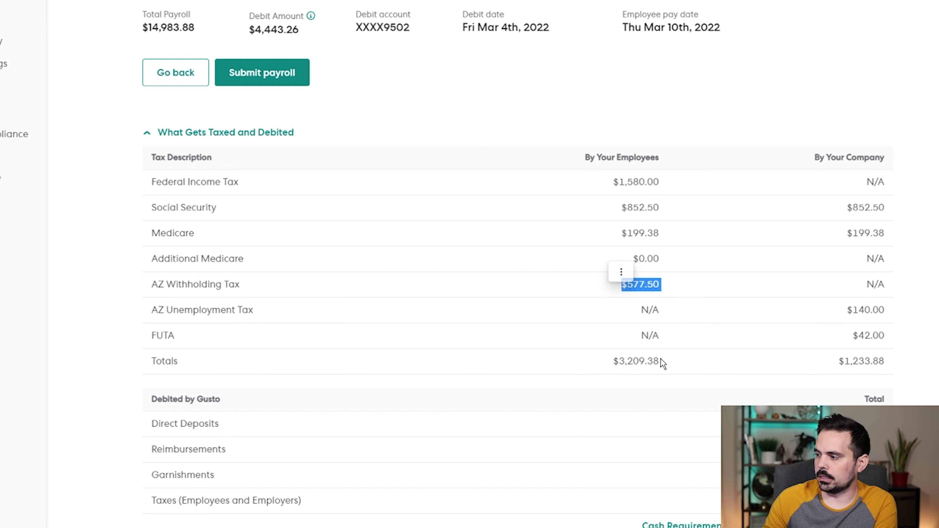
{"action": "mouse_move", "coordinate": [656, 364]}
{"action": "left_mouse_down"}
{"action": "mouse_move", "coordinate": [585, 379]}
{"action": "mouse_move", "coordinate": [659, 360]}
{"action": "left_mouse_up"}
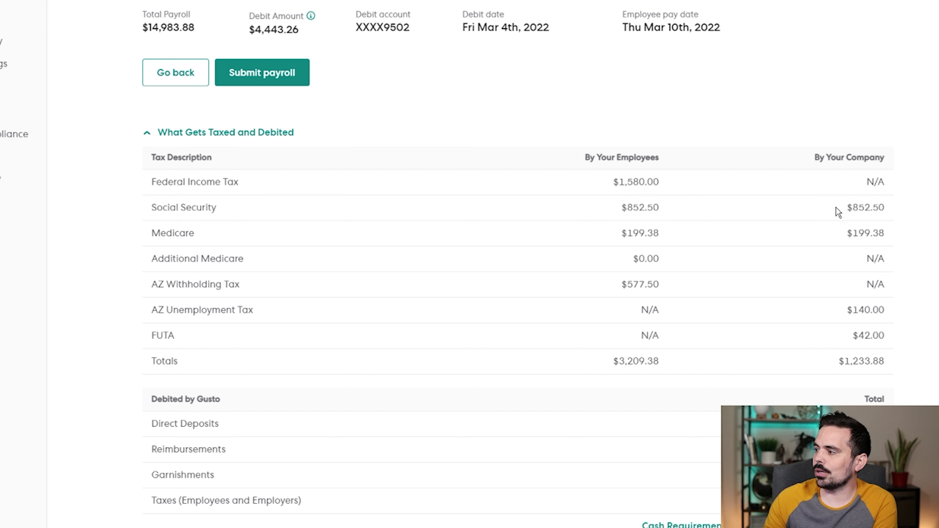
Step: Review the company taxes (Social Security, Medicare, AZ Unemployment, FUTA) totalling $1,233.88
{"action": "left_click_drag", "start_coordinate": [846, 208], "coordinate": [885, 233]}
{"action": "left_click", "coordinate": [885, 233]}
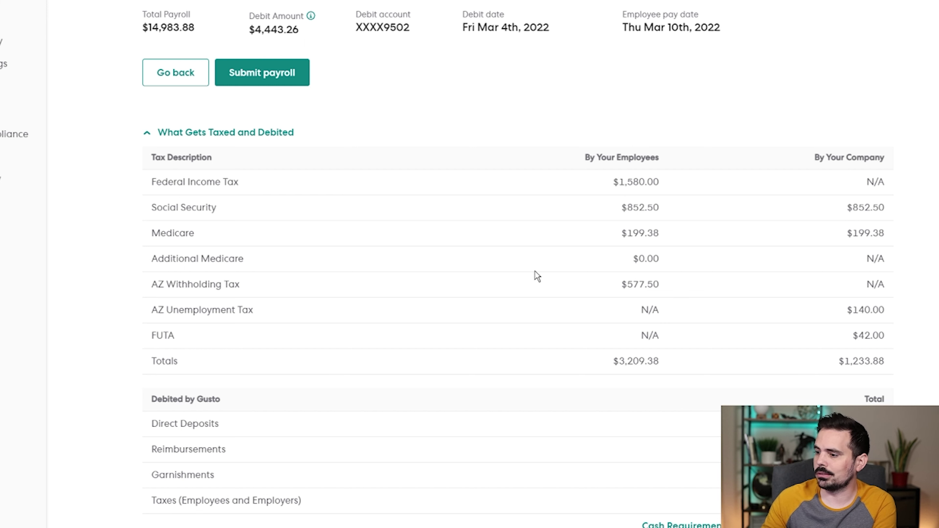
{"action": "left_click_drag", "start_coordinate": [847, 310], "coordinate": [883, 311]}
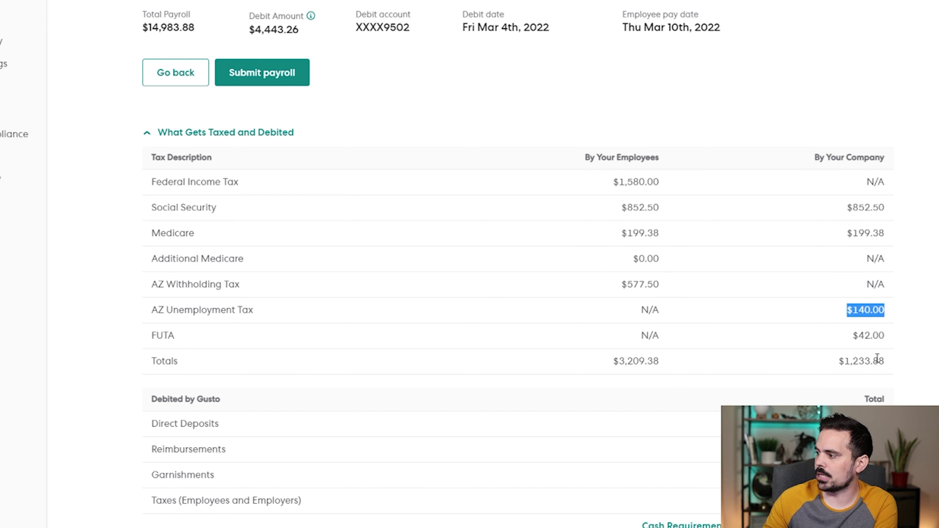
{"action": "left_click_drag", "start_coordinate": [842, 338], "coordinate": [897, 338]}
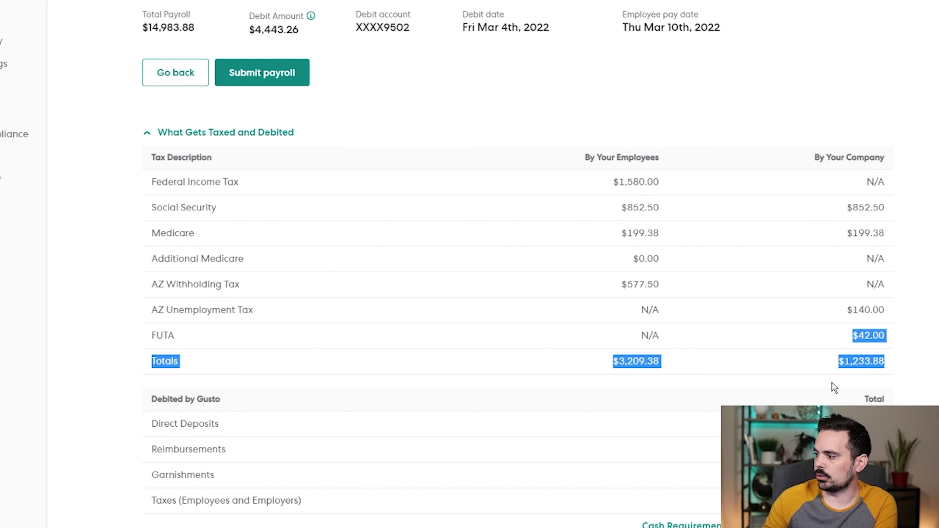
{"action": "scroll", "coordinate": [829, 360], "scroll_direction": "down", "scroll_amount": 5}
{"action": "left_click", "coordinate": [795, 246]}
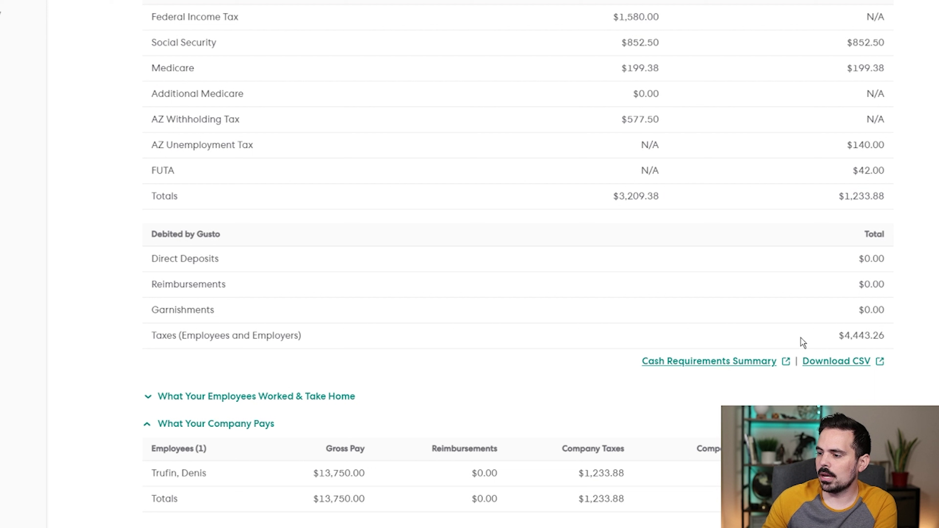
{"action": "left_click_drag", "start_coordinate": [895, 338], "coordinate": [826, 342]}
{"action": "left_click", "coordinate": [818, 333]}
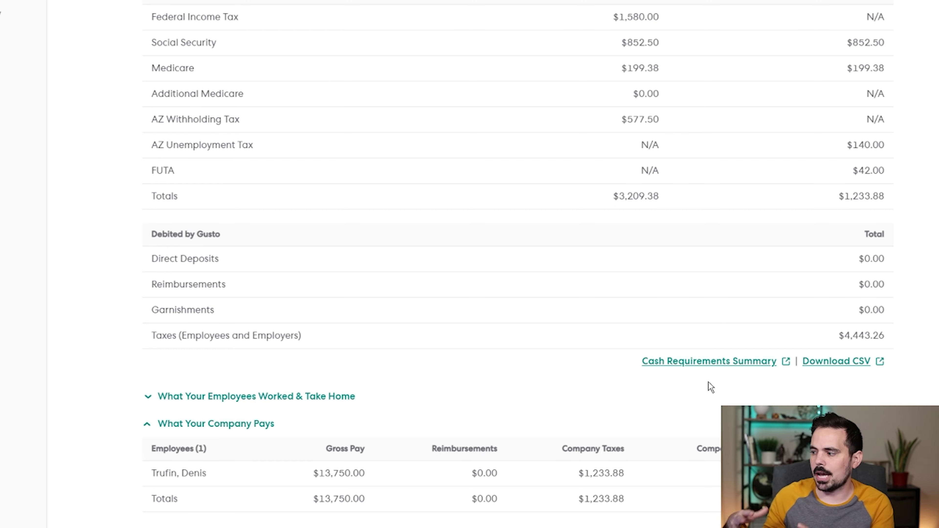
{"action": "scroll", "coordinate": [707, 381], "scroll_direction": "down", "scroll_amount": 2}
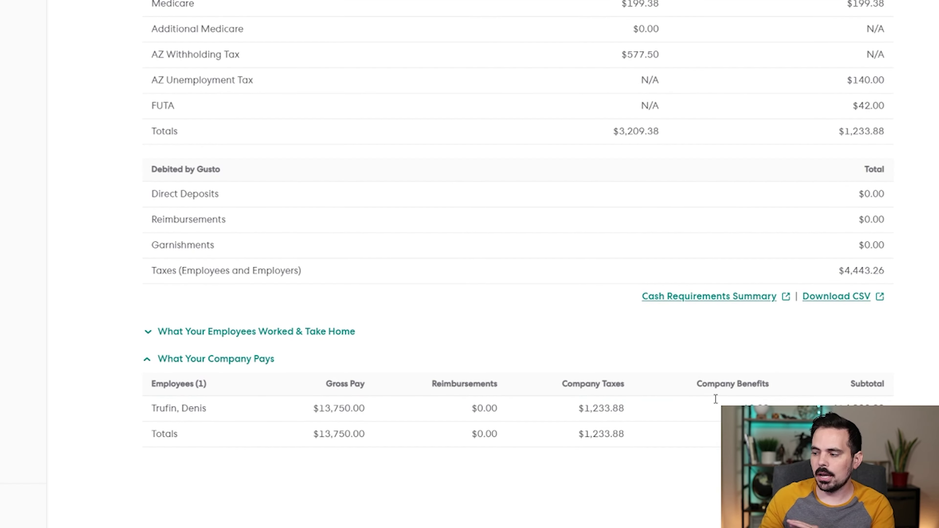
{"action": "scroll", "coordinate": [708, 414], "scroll_direction": "up", "scroll_amount": 10}
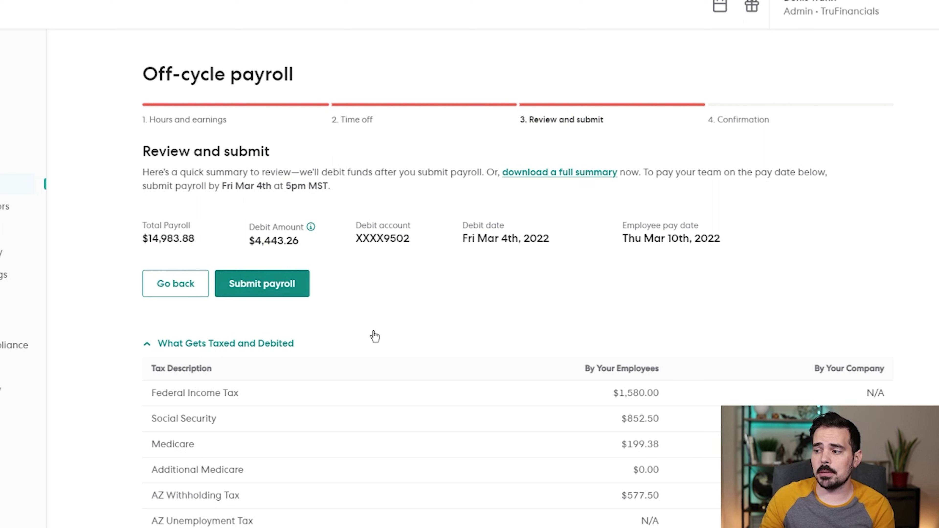